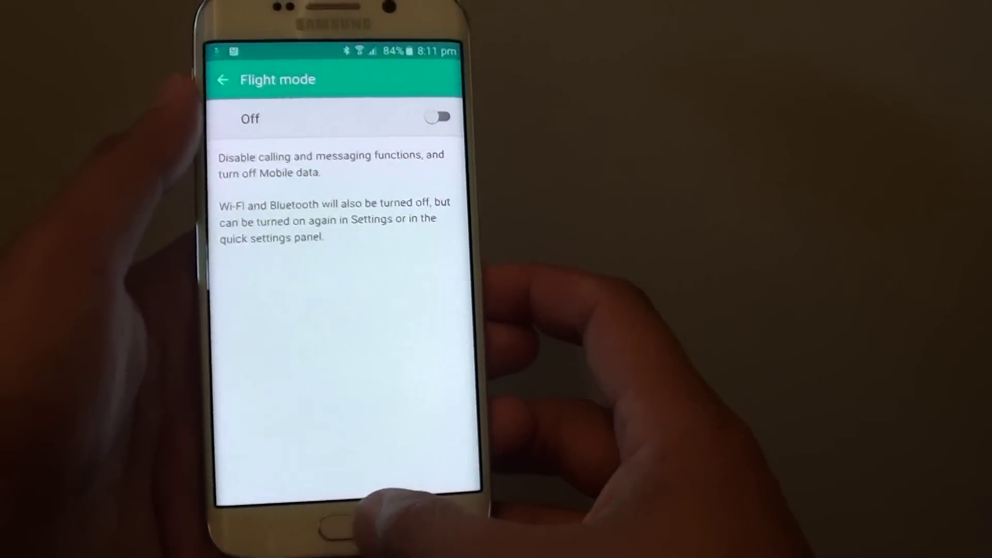
Step: Leave the Flight mode page with its switch still Off and go to the home screen
key("Home")
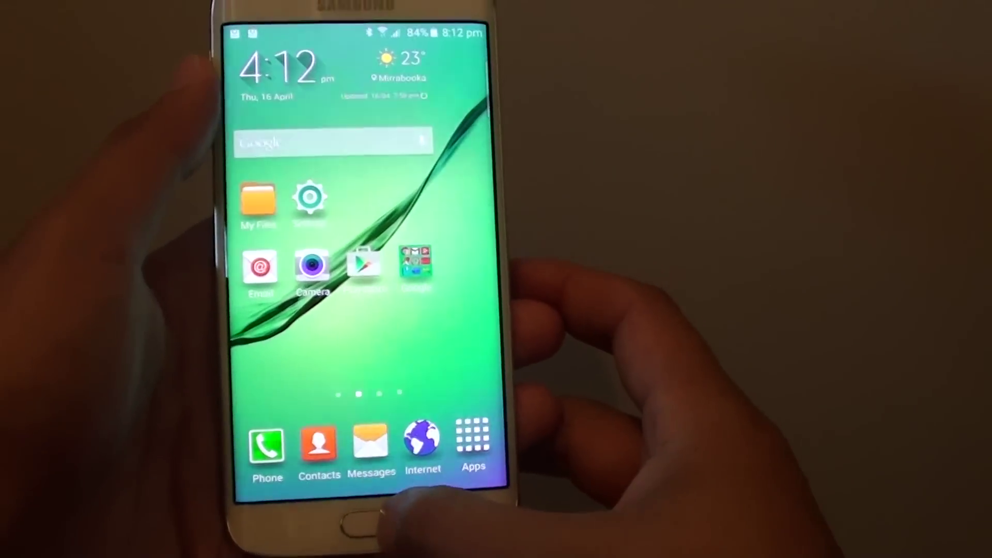
Step: Switch Flight mode on from the quick settings panel, then dismiss the panel
left_click_drag(449, 310, 279, 310)
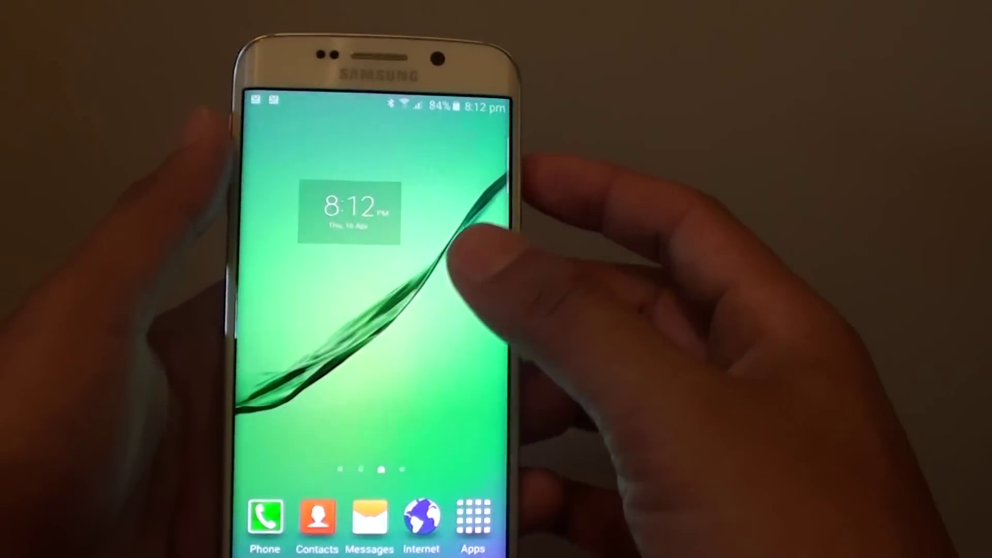
mouse_move(481, 132)
left_mouse_down()
mouse_move(473, 225)
mouse_move(422, 310)
left_mouse_up()
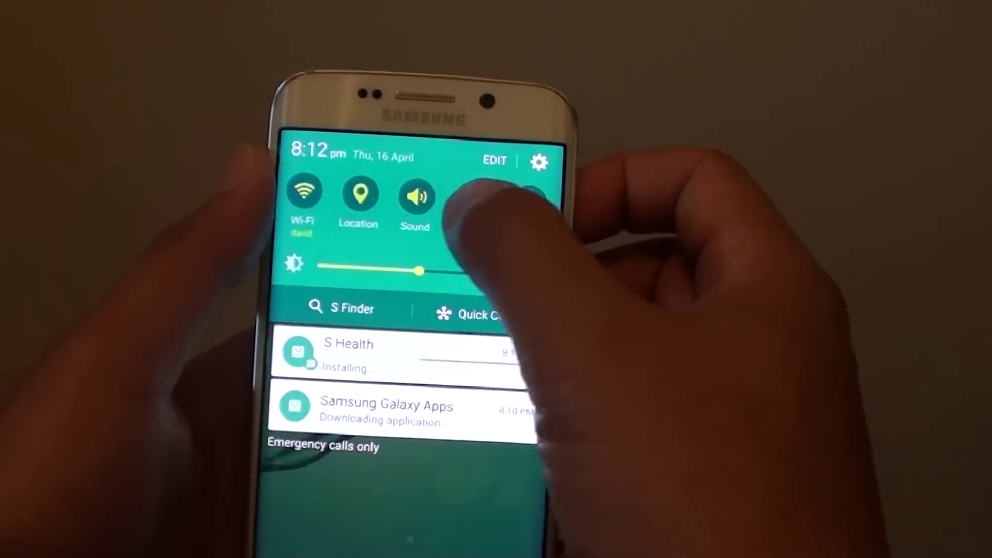
left_click_drag(477, 155, 377, 198)
left_click_drag(508, 166, 364, 210)
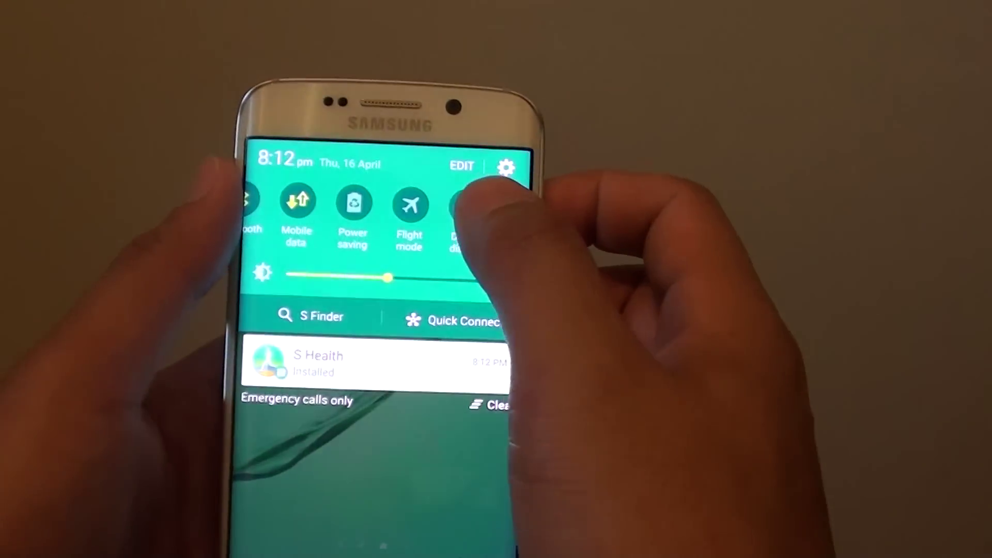
left_click(418, 222)
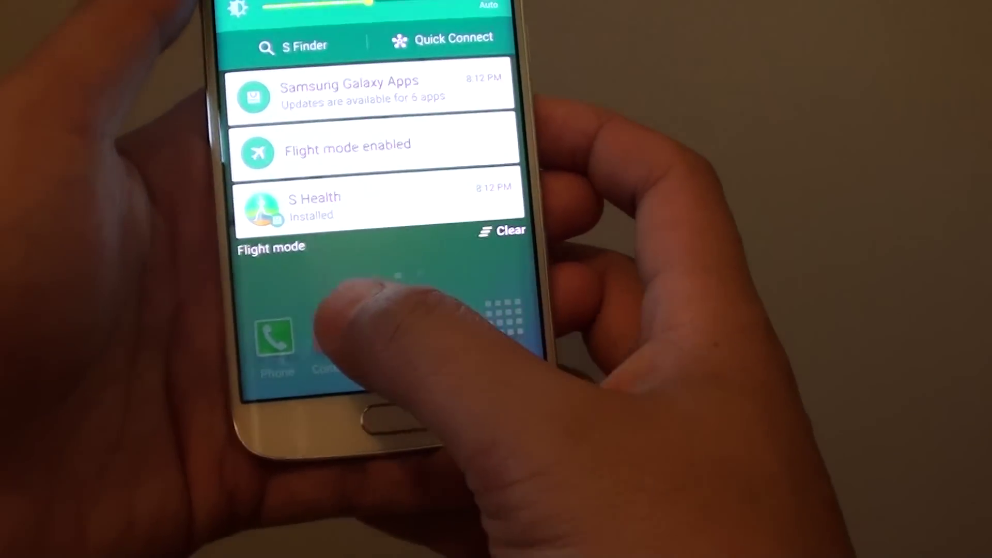
left_click(490, 269)
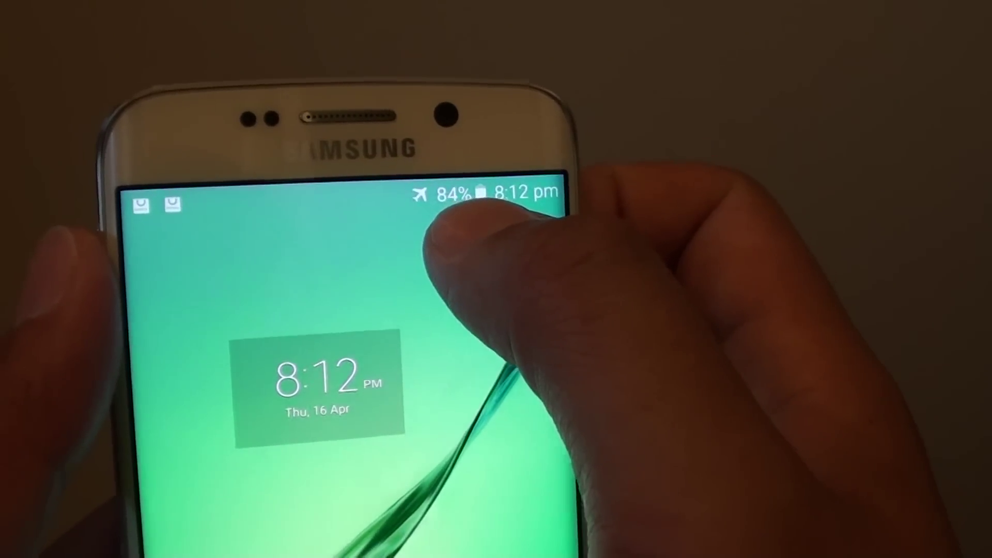
Step: Disable Flight mode in quick settings and close the panel, so Wi-Fi reconnects
left_click_drag(457, 194, 465, 465)
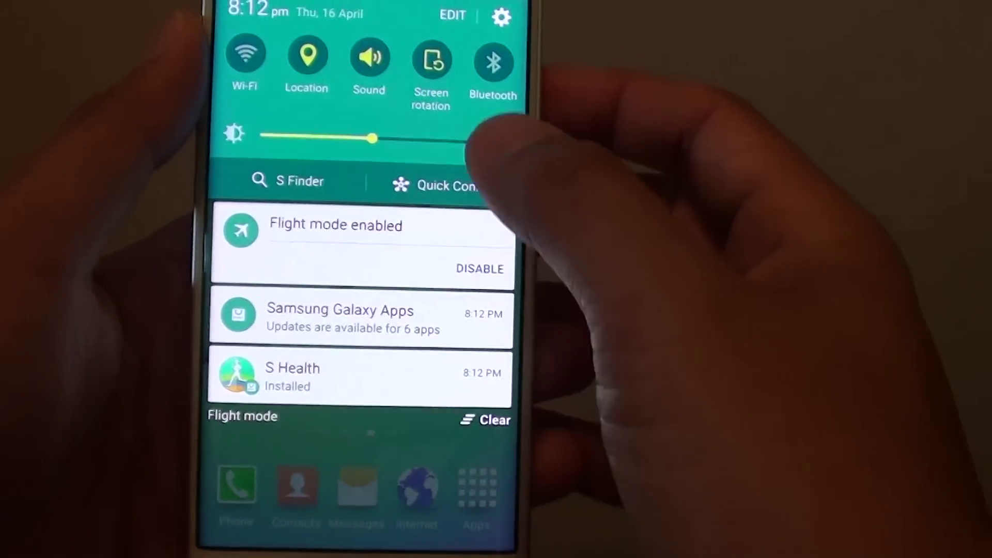
left_click_drag(480, 86, 233, 85)
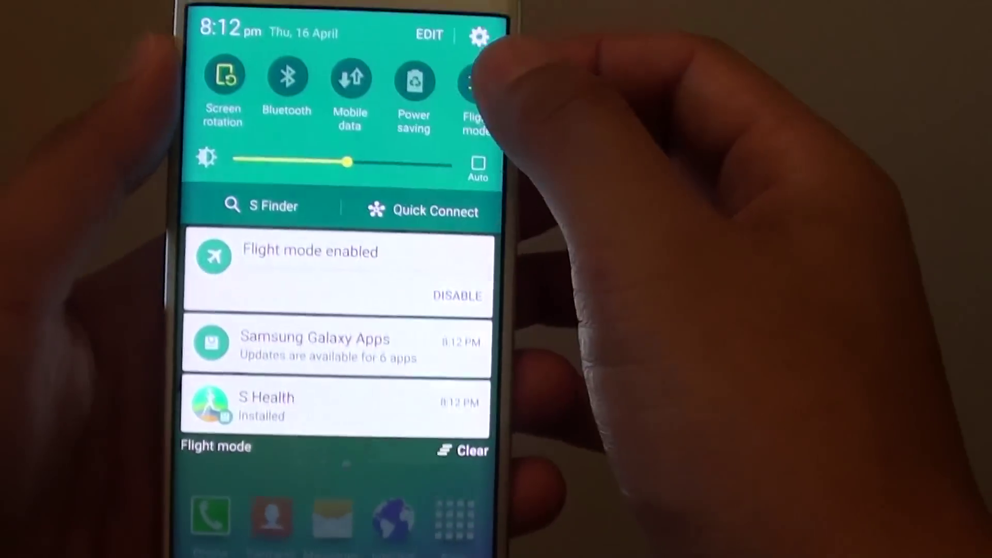
left_click(479, 76)
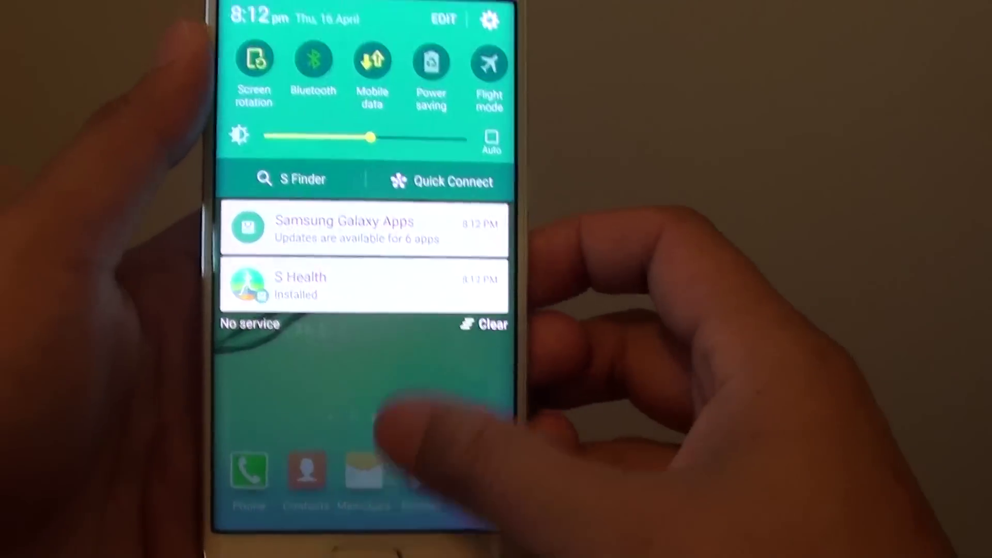
left_click_drag(411, 434, 411, 155)
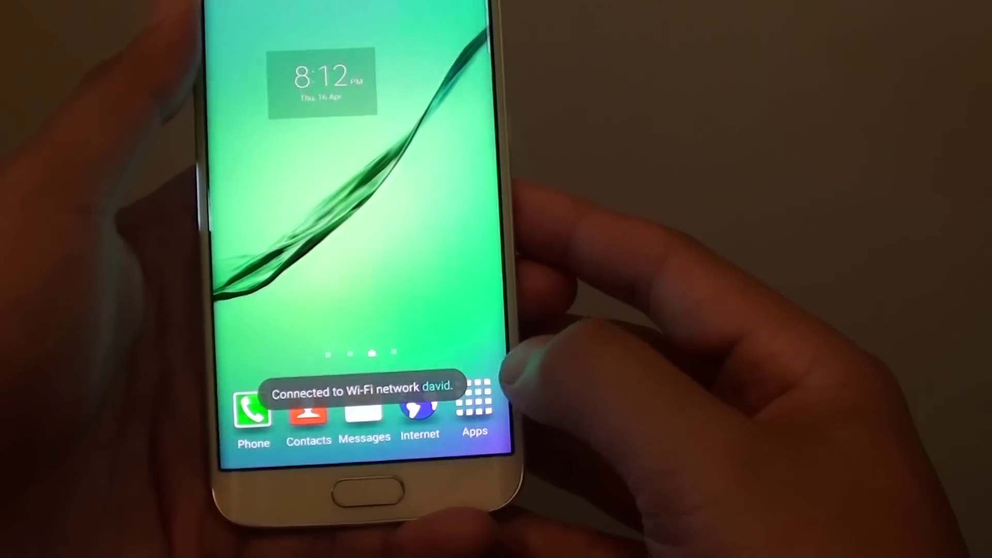
Step: Go to Apps > Settings > Flight mode, set the switch Off, and return home
left_click(471, 423)
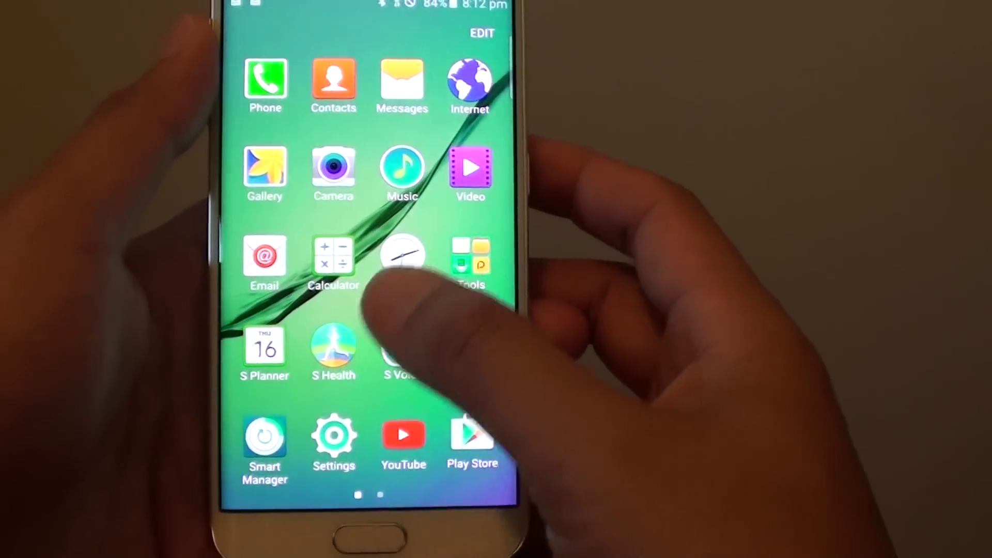
left_click(334, 438)
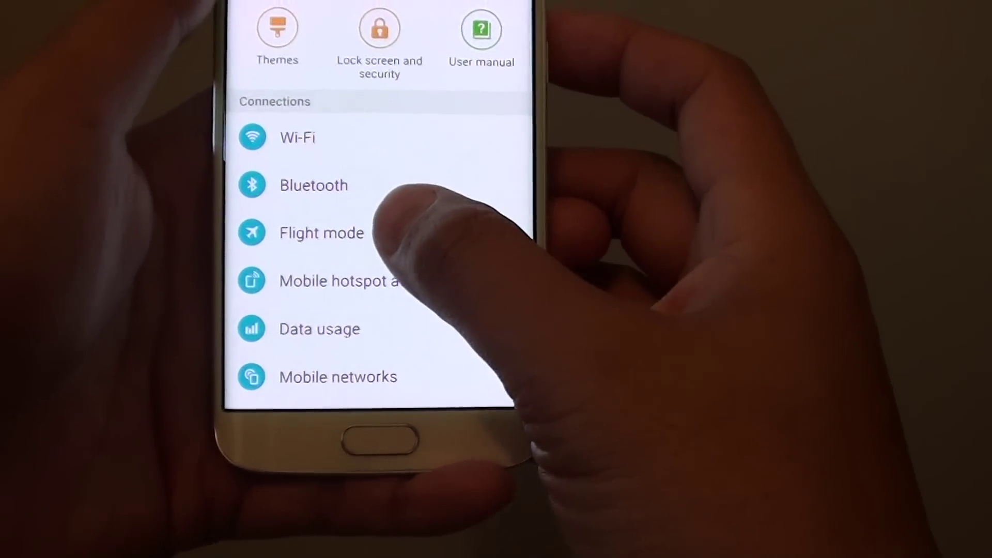
left_click(411, 223)
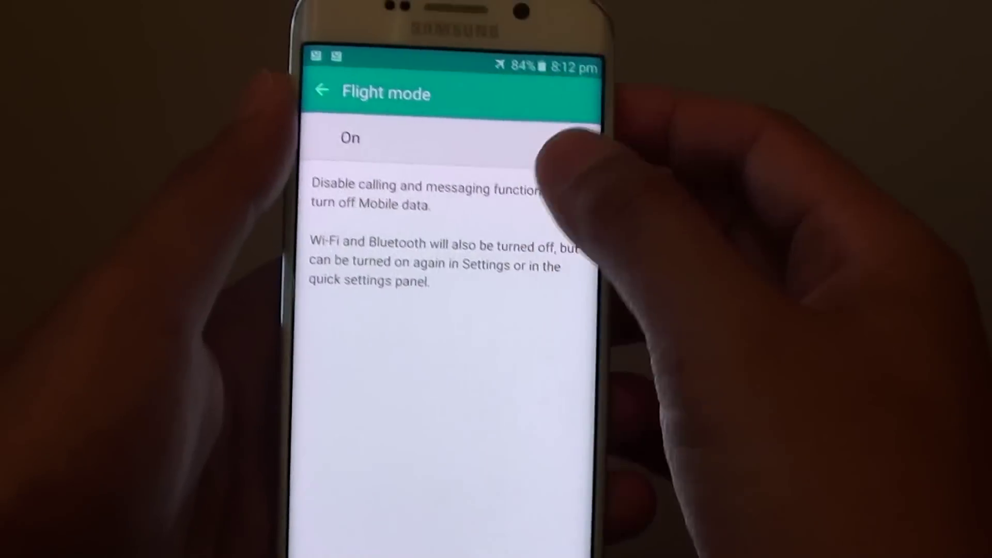
left_click(485, 76)
key("Home")
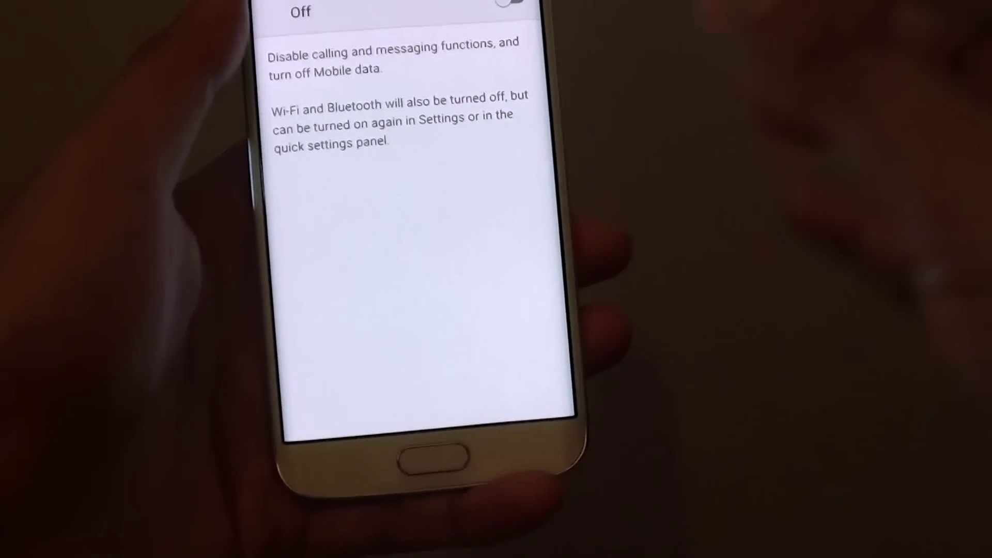